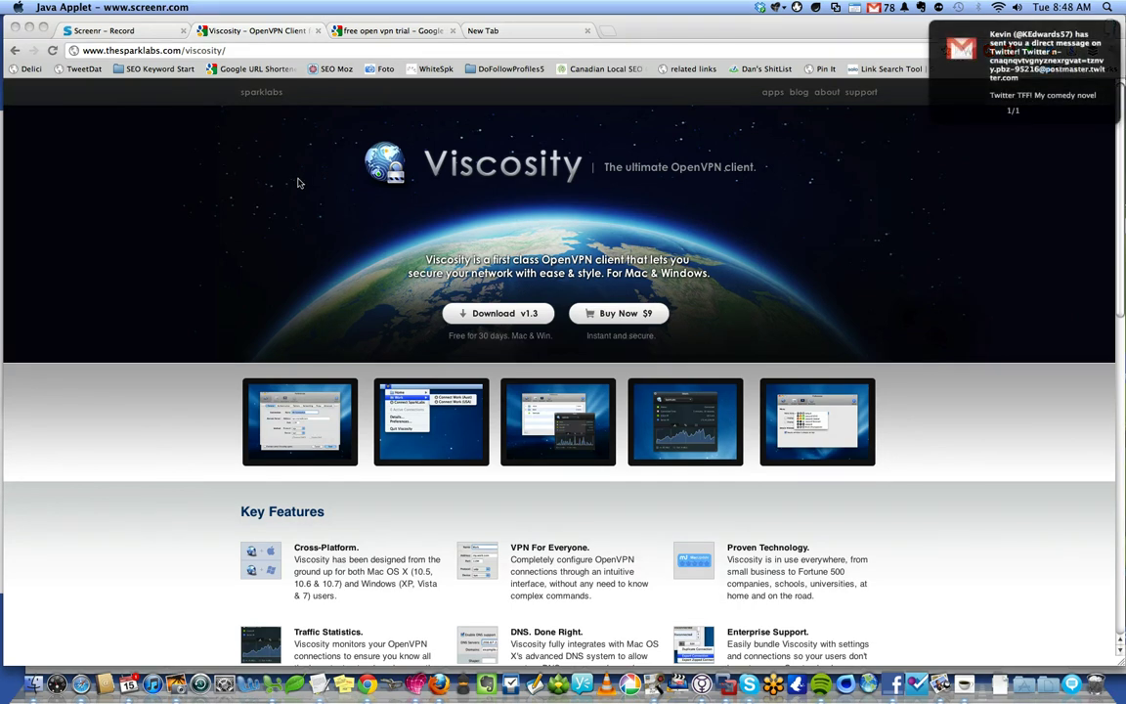
Review the vpnsp.com Free VPN Trials list from the search results, then return to the Viscosity page
left_click(371, 30)
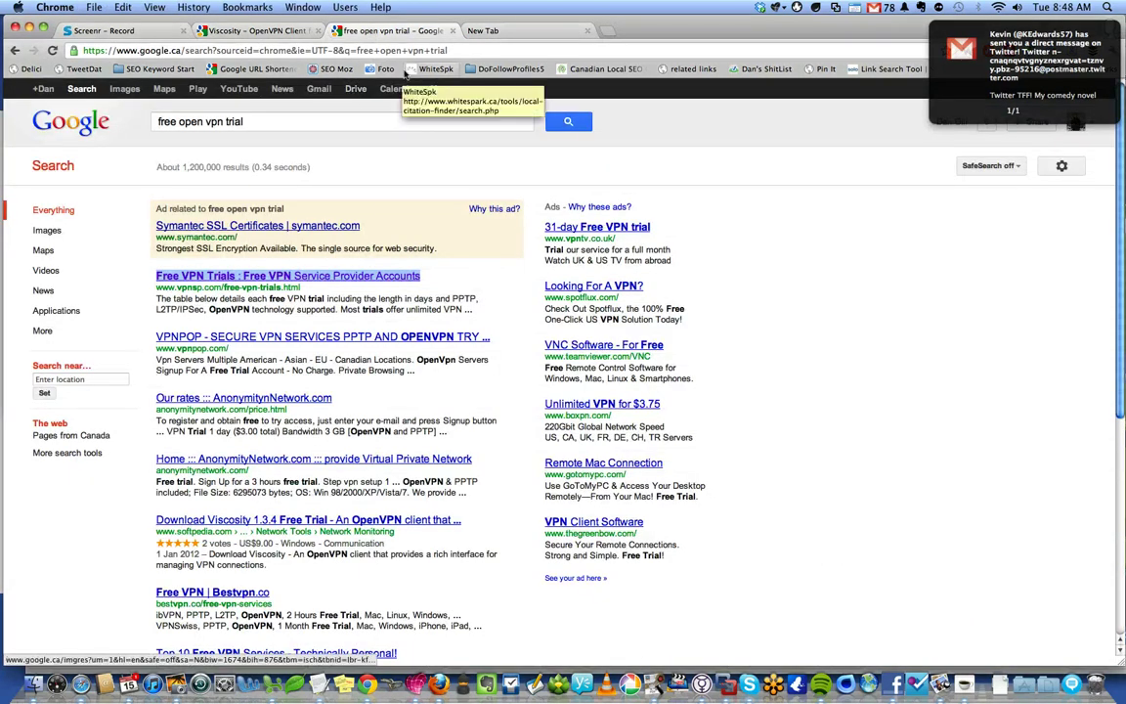
left_click(344, 276)
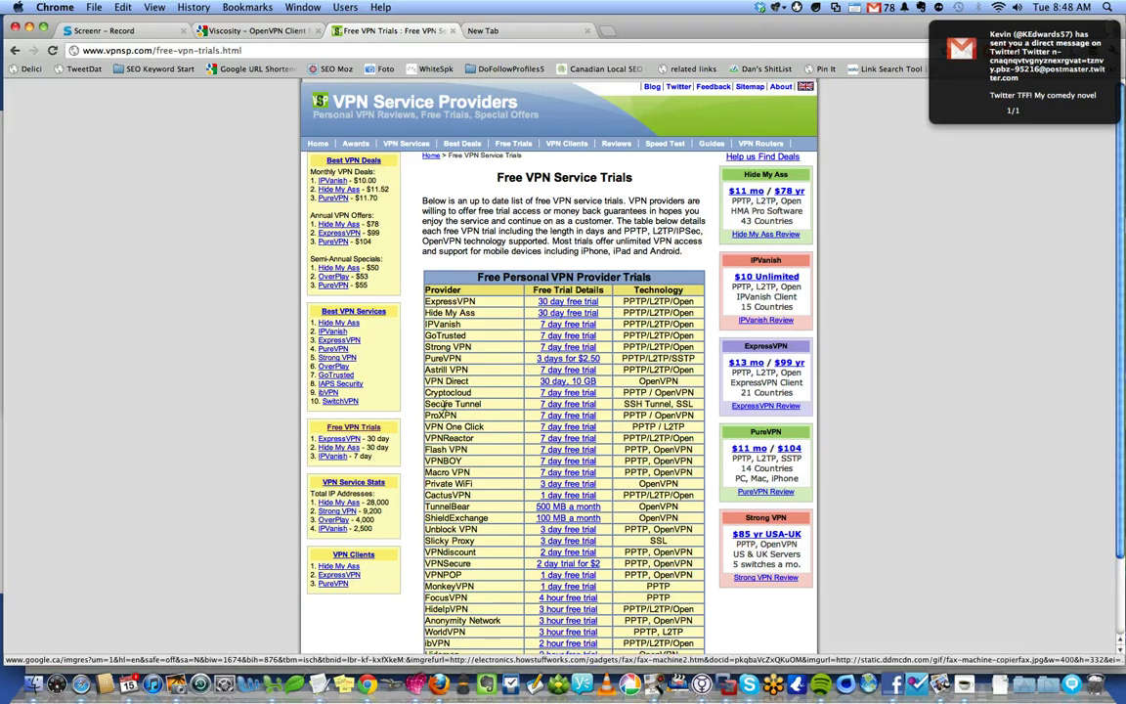
left_click(256, 33)
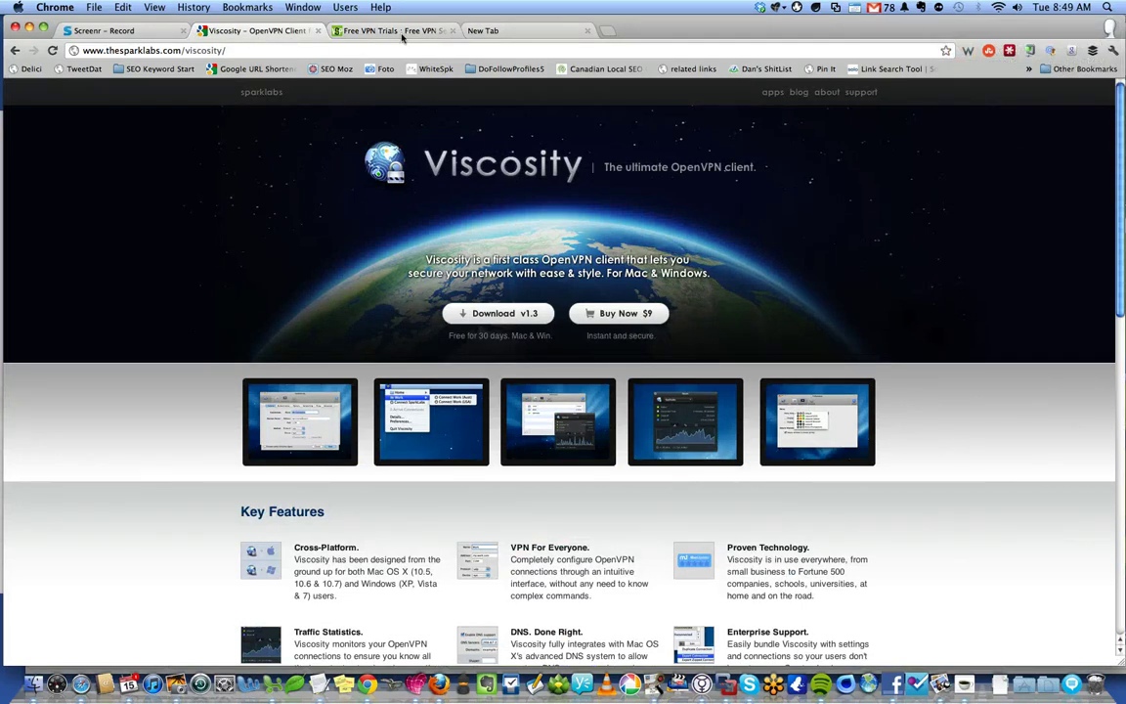
left_click(816, 8)
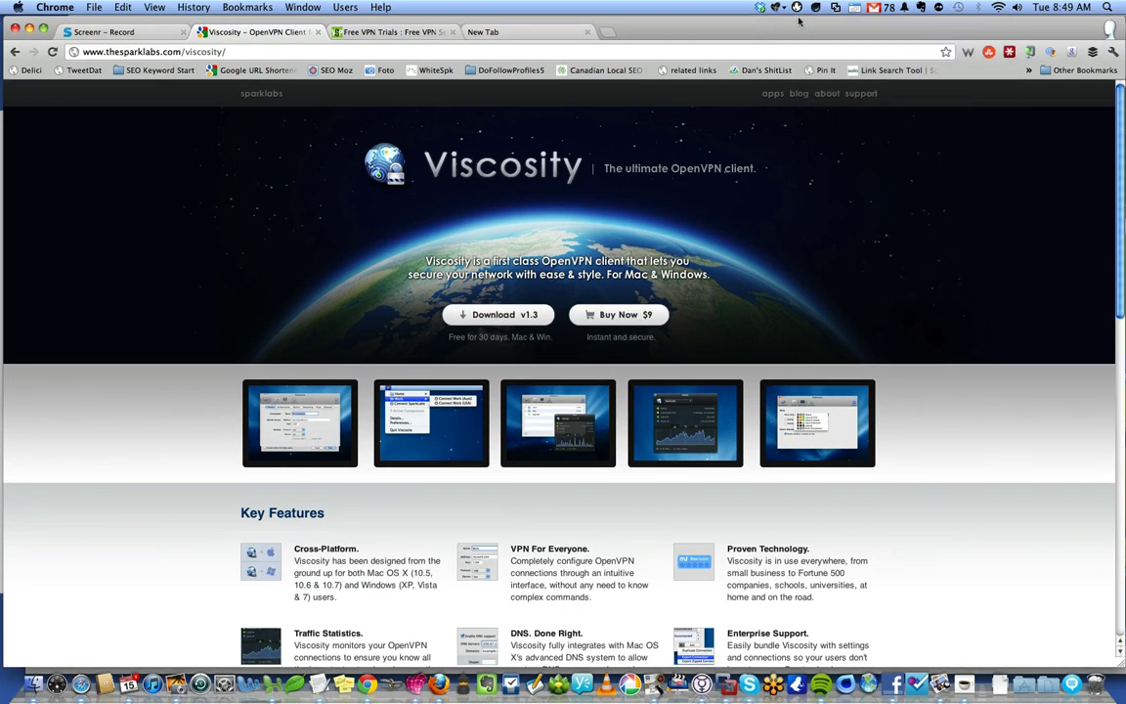
left_click(797, 8)
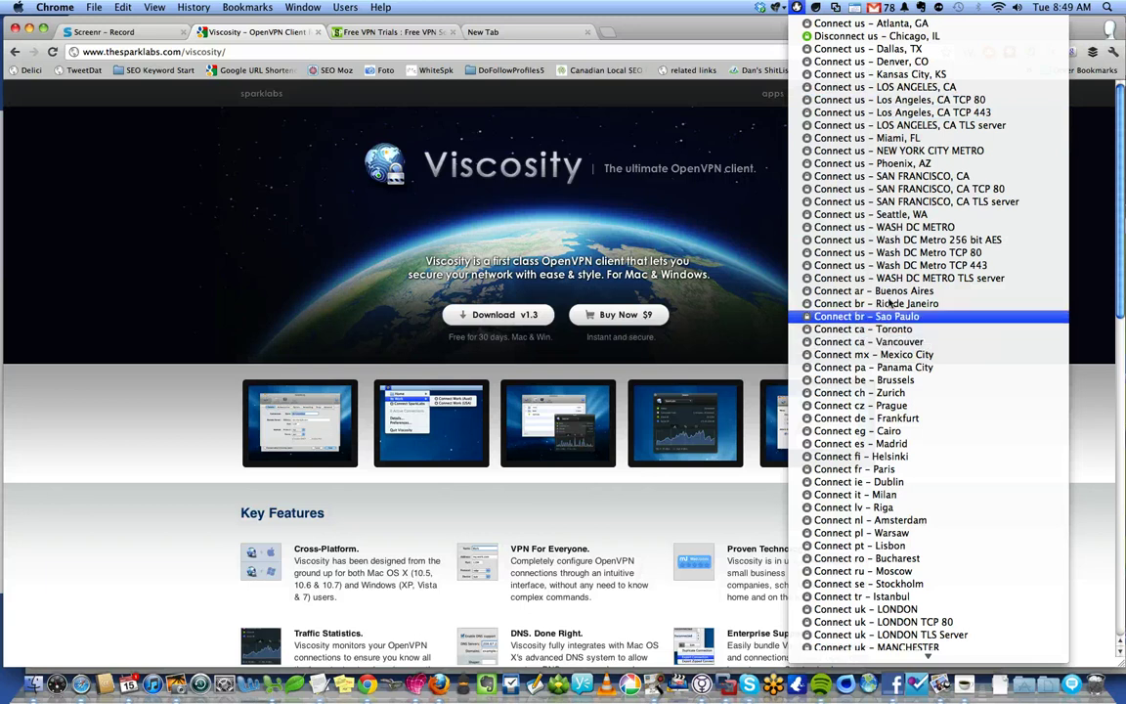
scroll(861, 468, "down", 1)
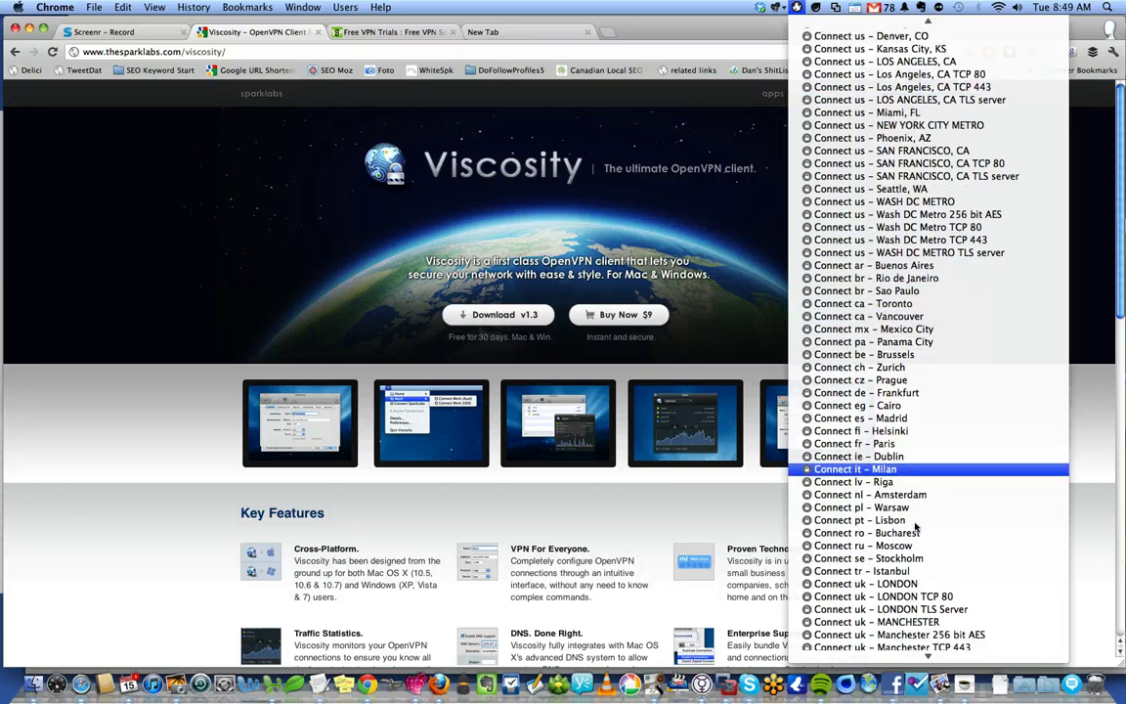
scroll(922, 596, "down", 5)
scroll(922, 596, "down", 4)
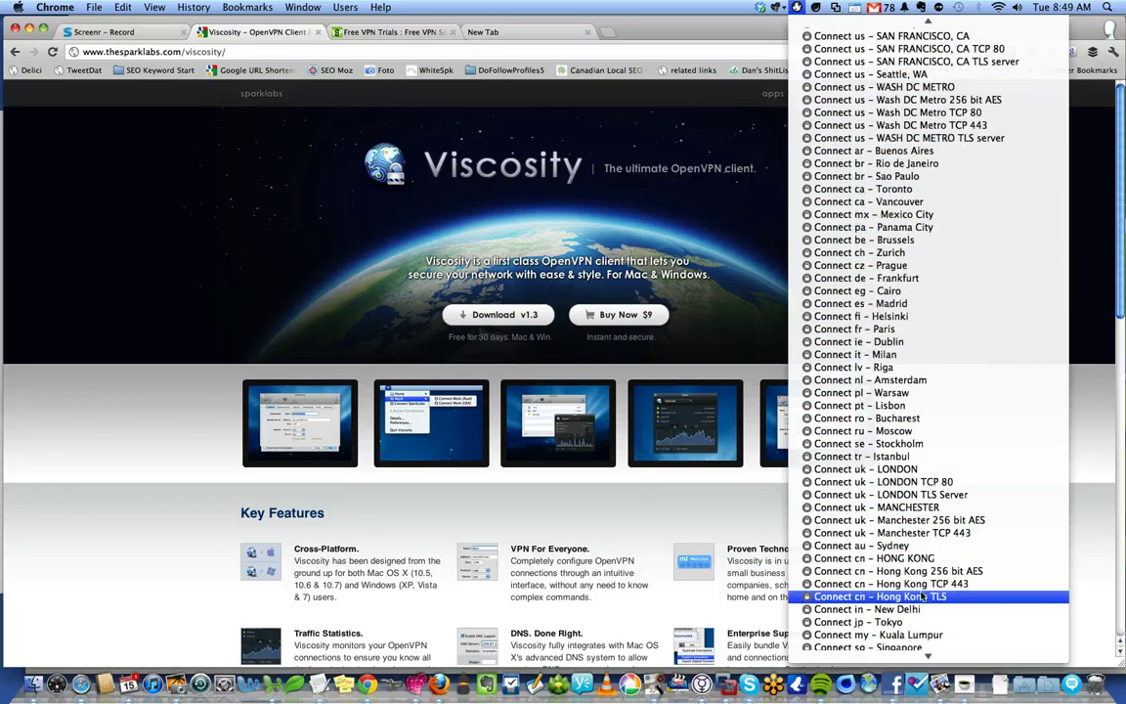
scroll(922, 595, "down", 3)
left_click(827, 550)
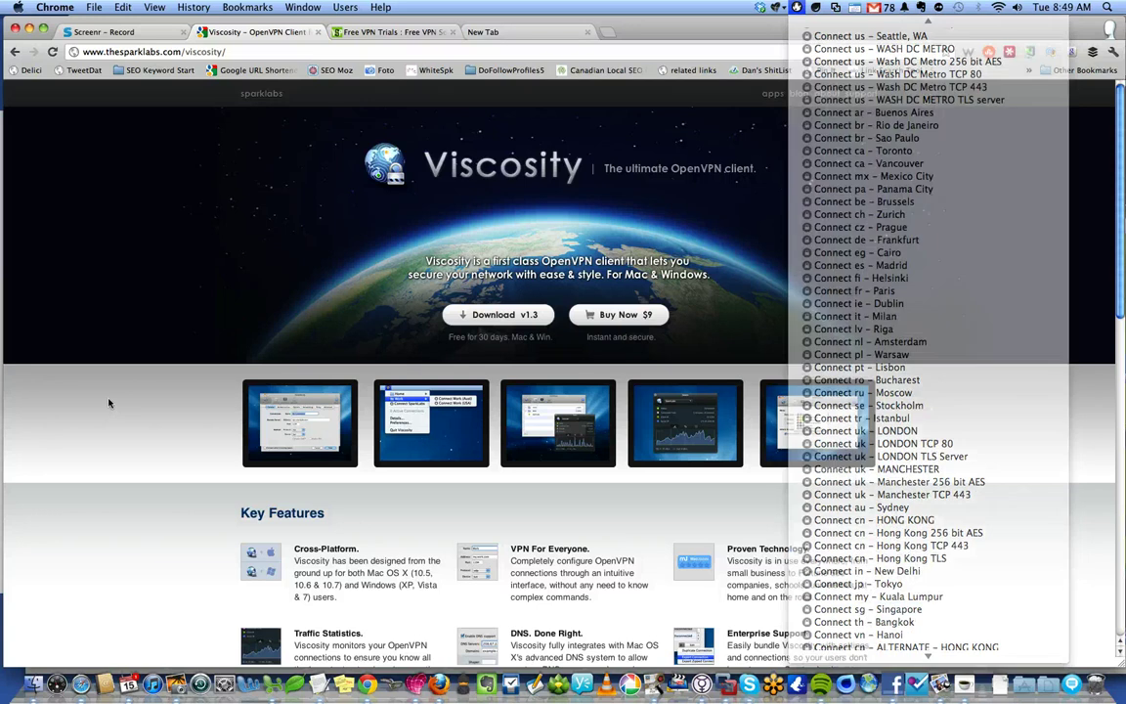
Load hulu.com in the empty tab and play The Morning After episode from May 15, 2012
left_click(482, 34)
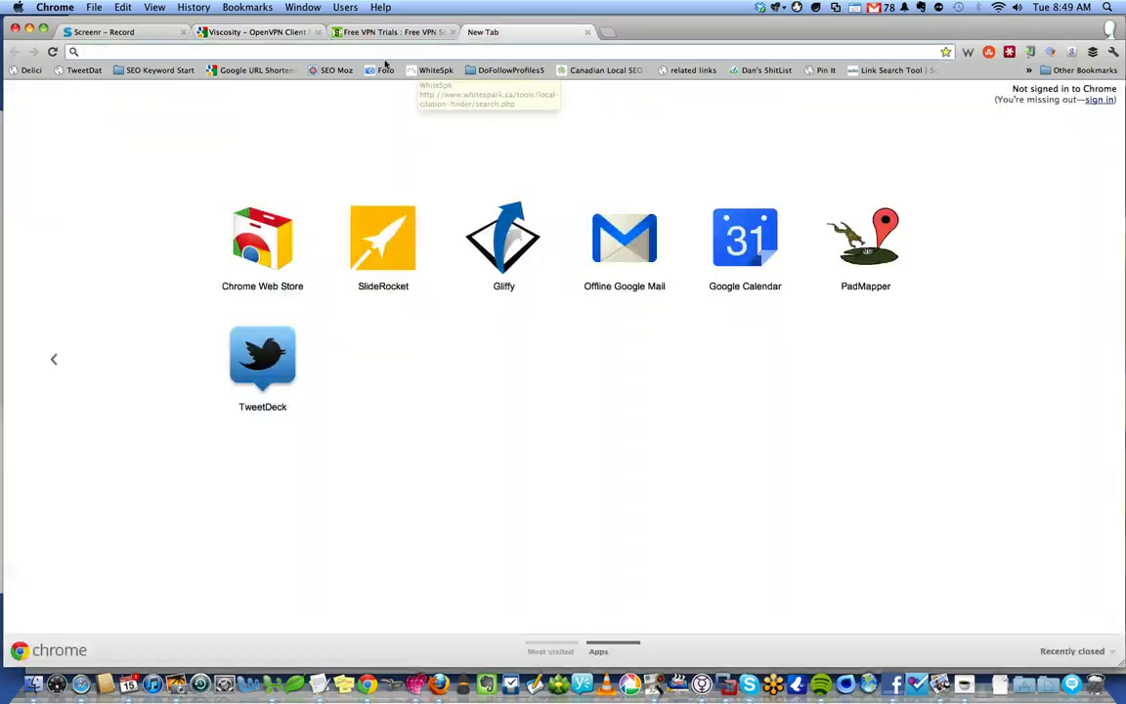
type("hulu.com")
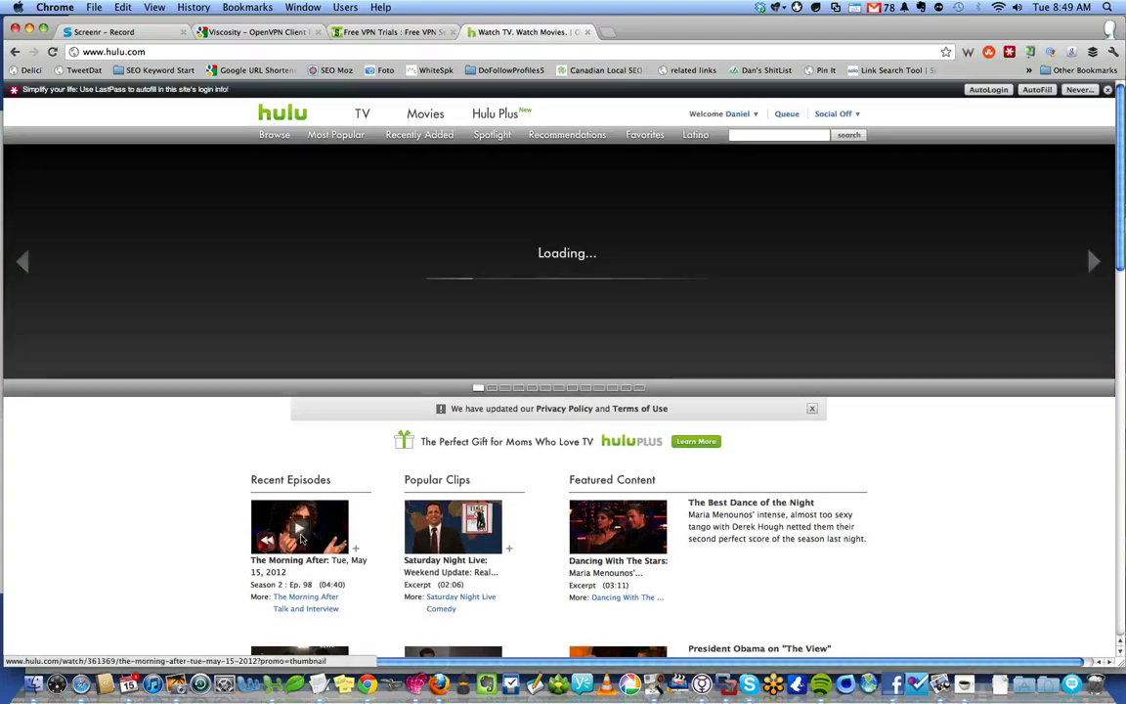
left_click(300, 534)
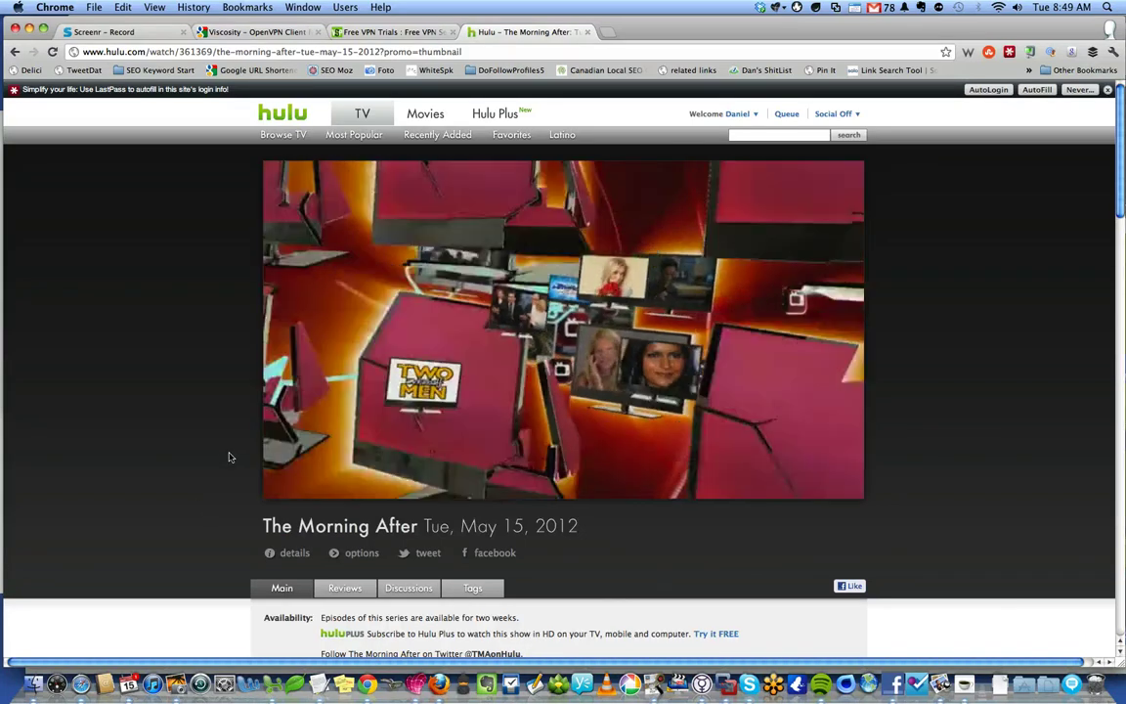
left_click(506, 235)
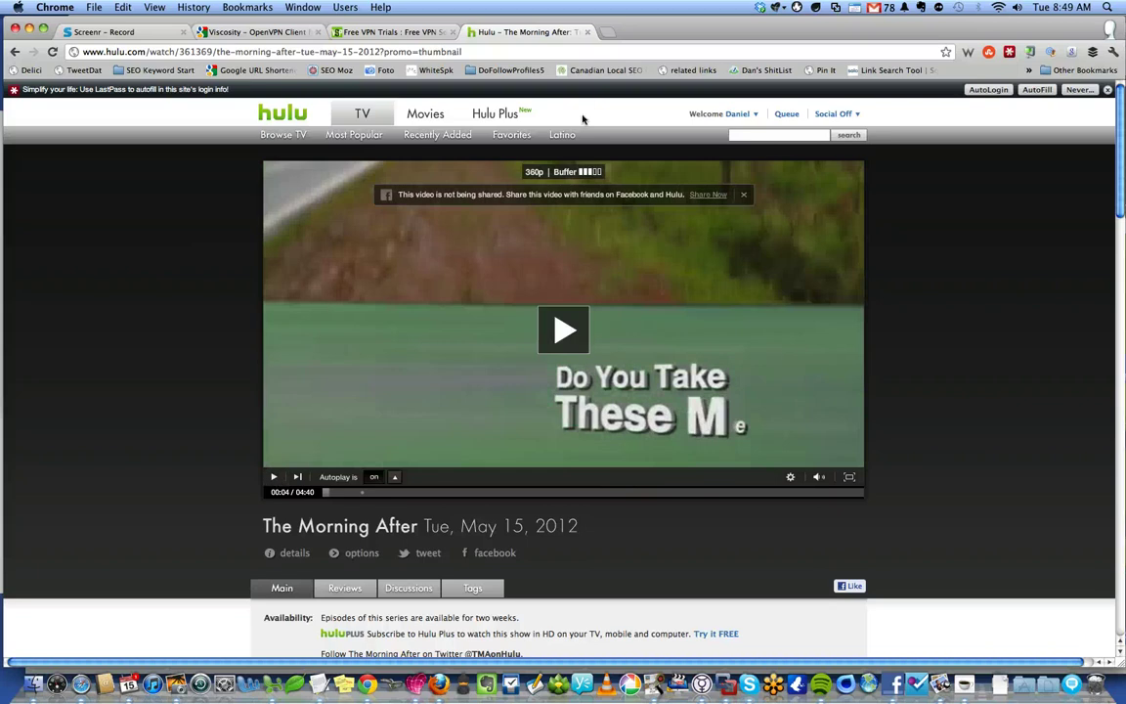
Load songza.com in a new tab and play the Indie R&B playlist, starting with The Internet's 'Love Song - 1'
left_click(605, 33)
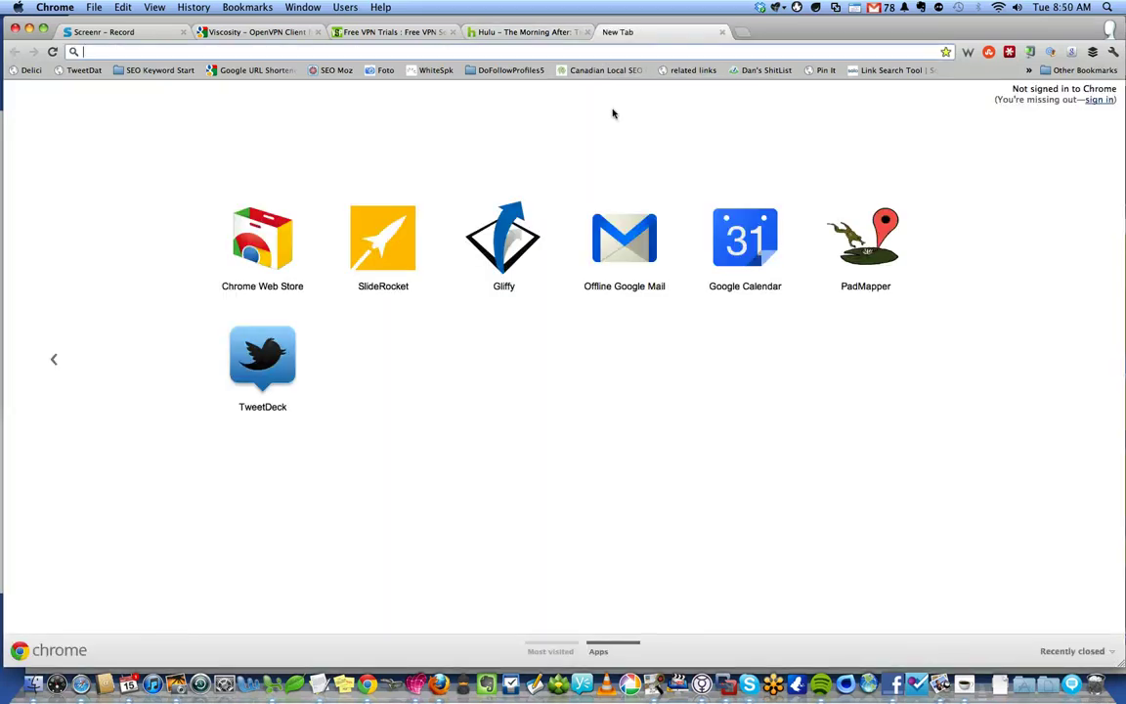
type("son")
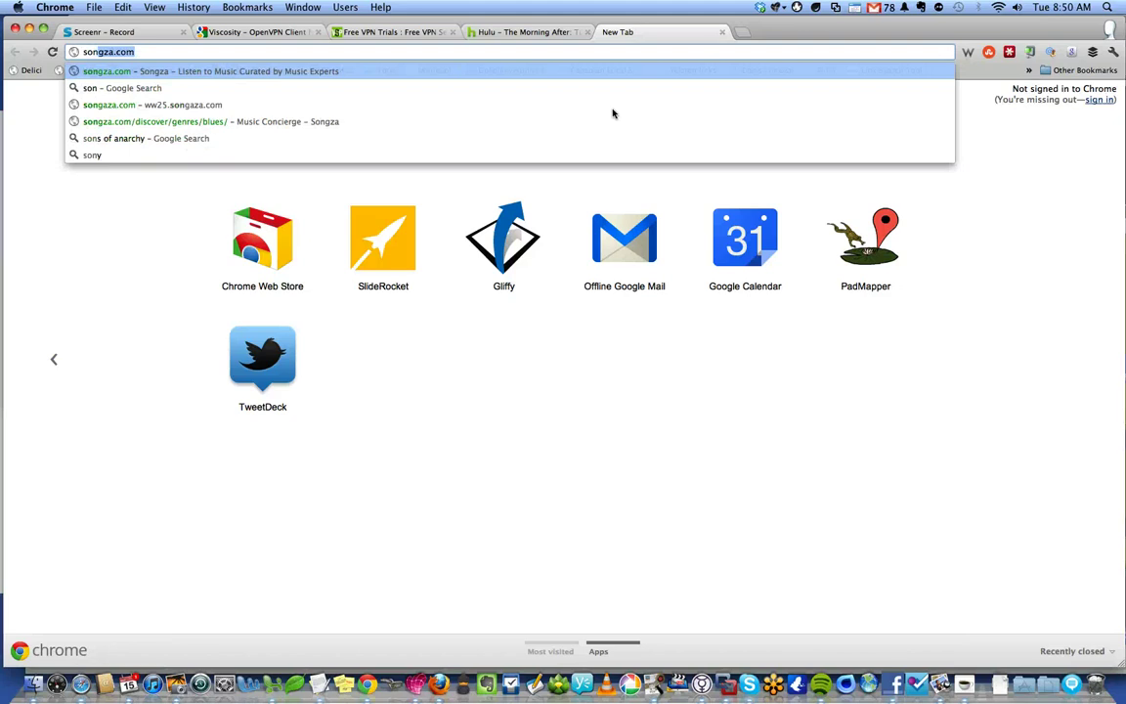
type("g")
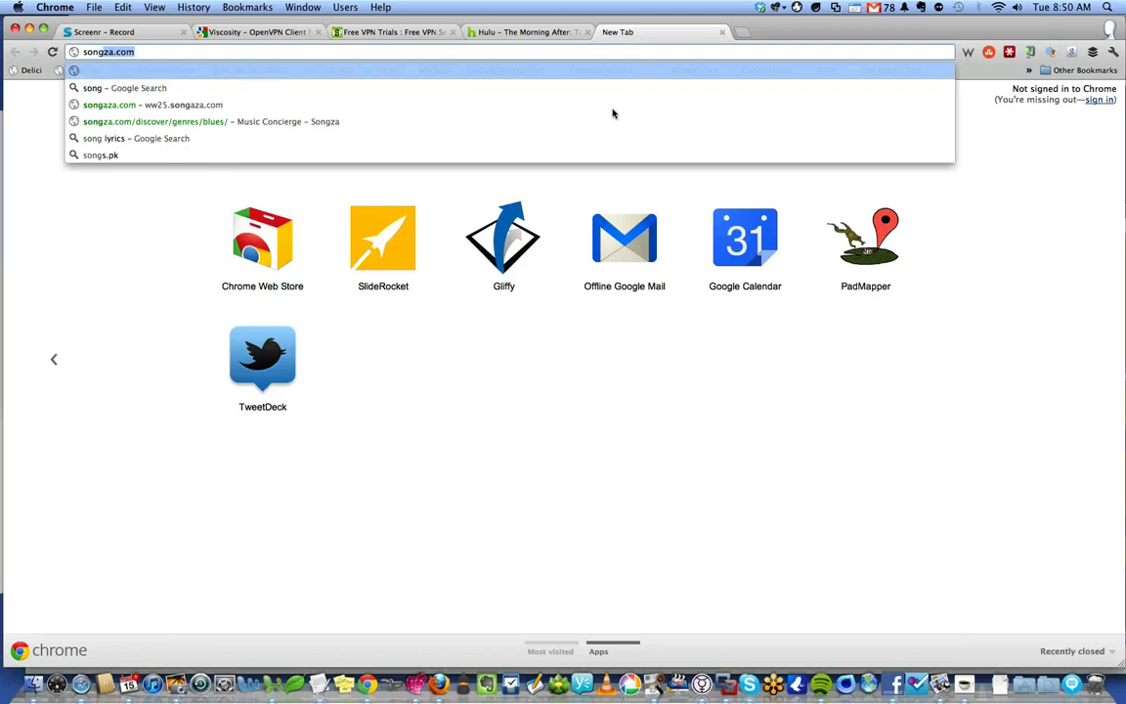
type("za.c")
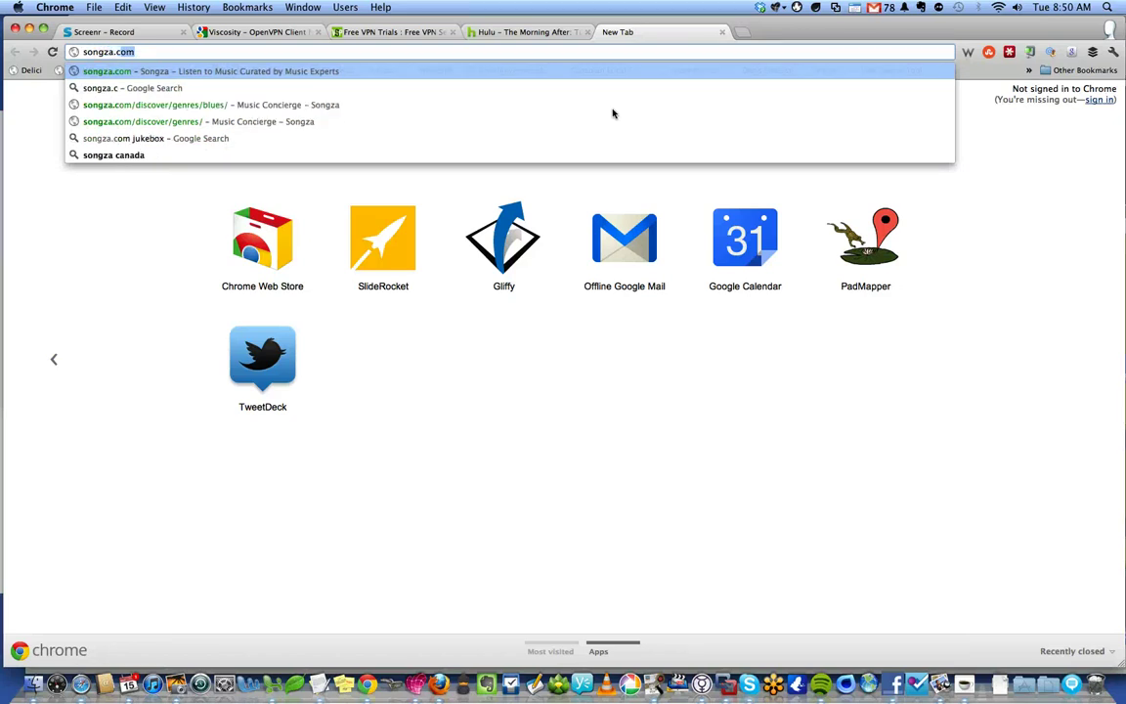
key("Return")
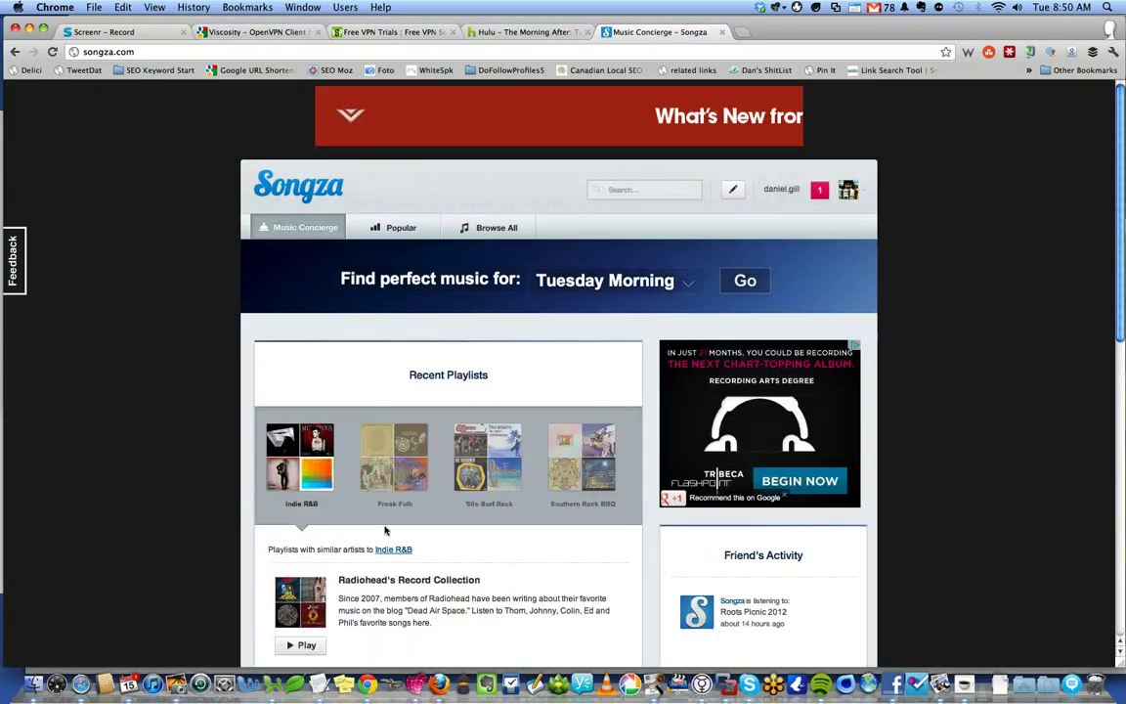
left_click(299, 456)
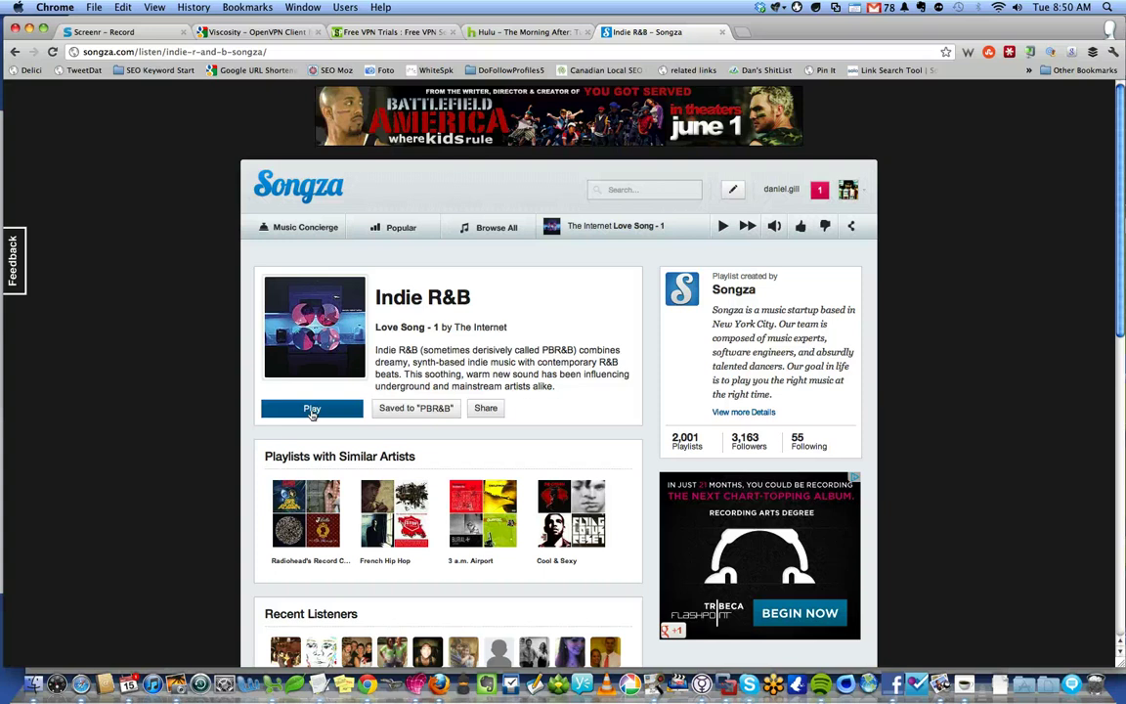
left_click(312, 412)
left_click(310, 412)
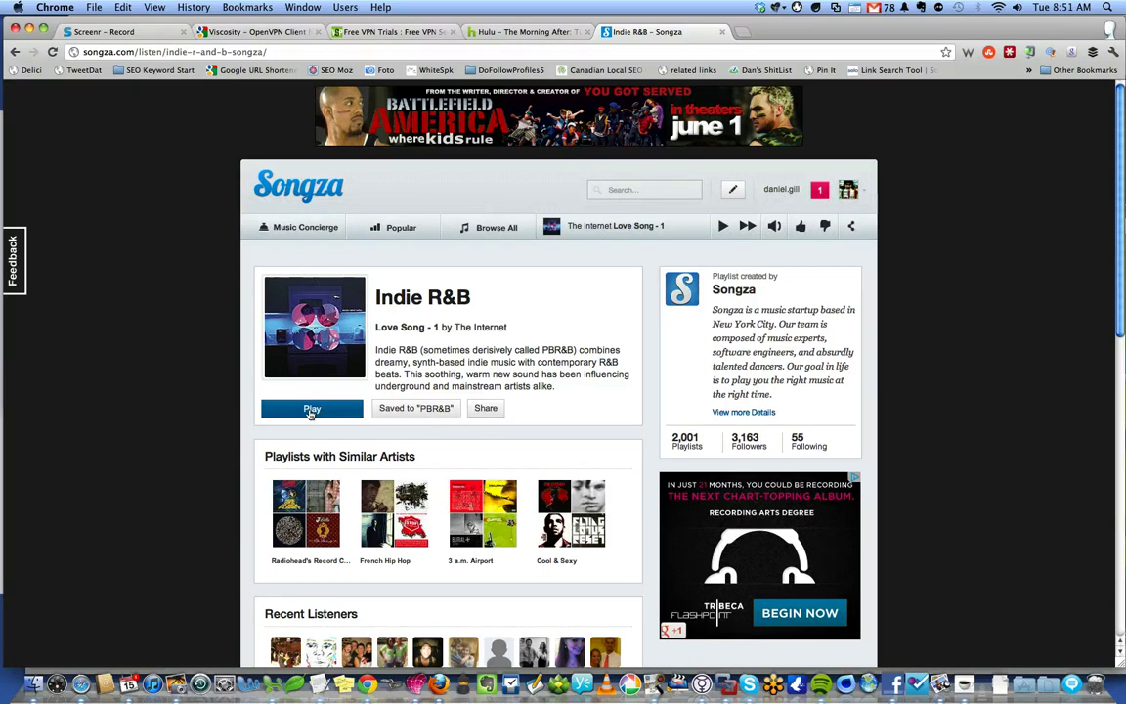